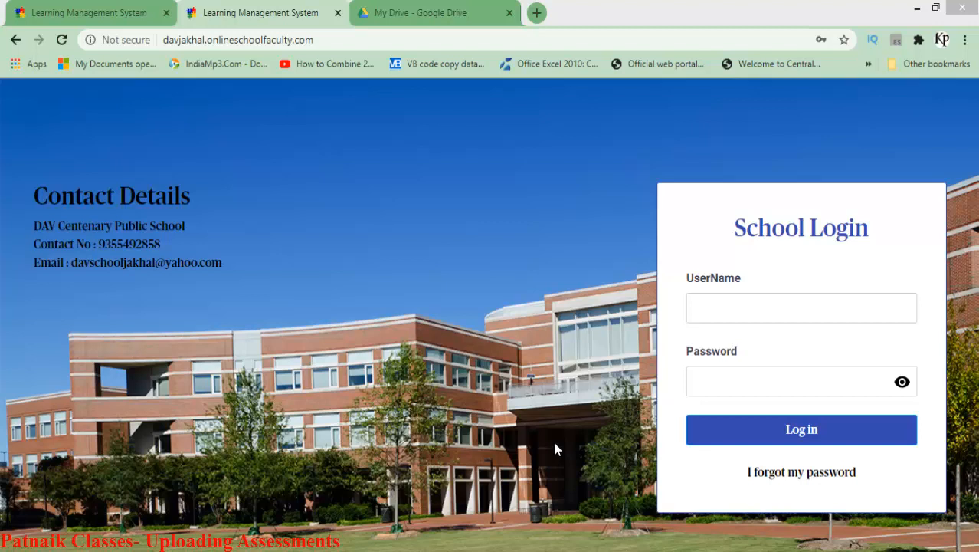
# Log in to the school portal with the teacher's saved username and password
pyautogui.click(726, 314)
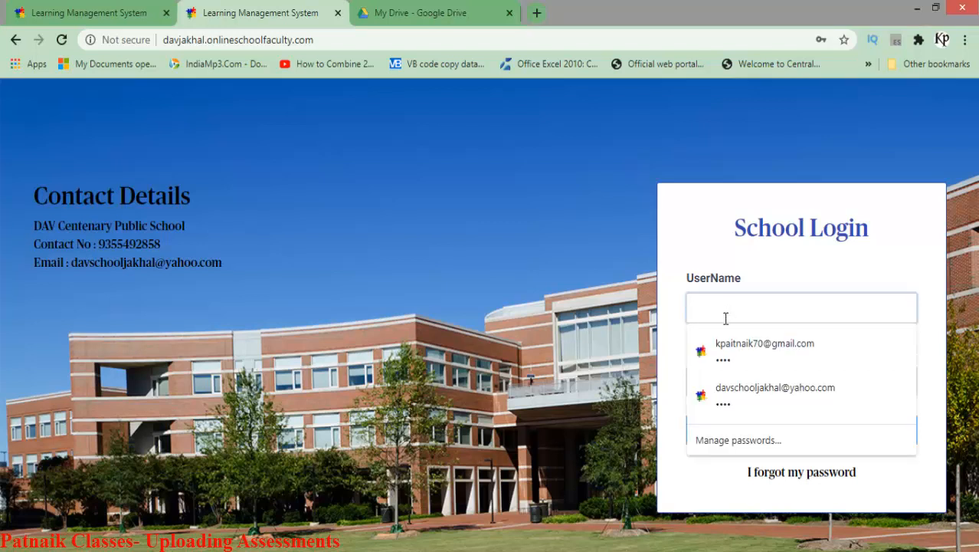
pyautogui.click(734, 346)
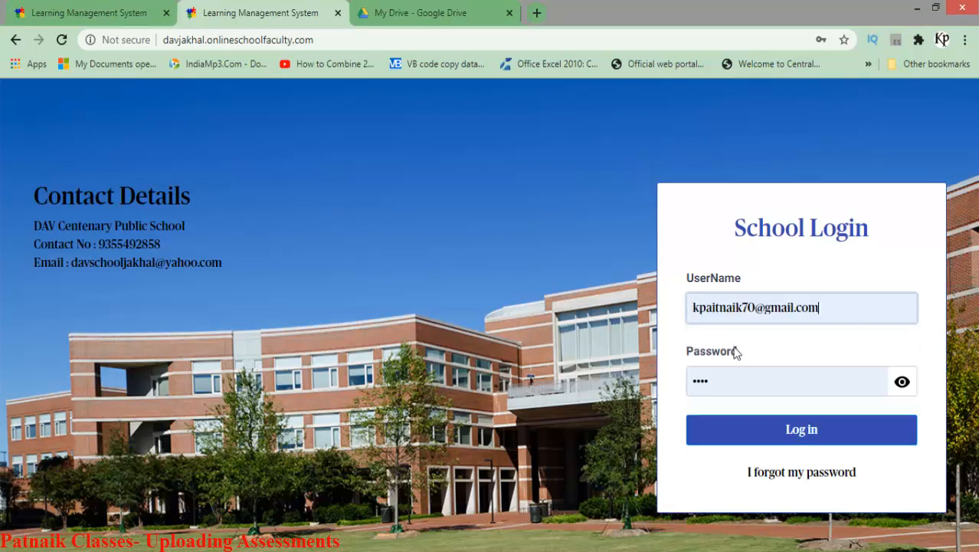
pyautogui.click(799, 434)
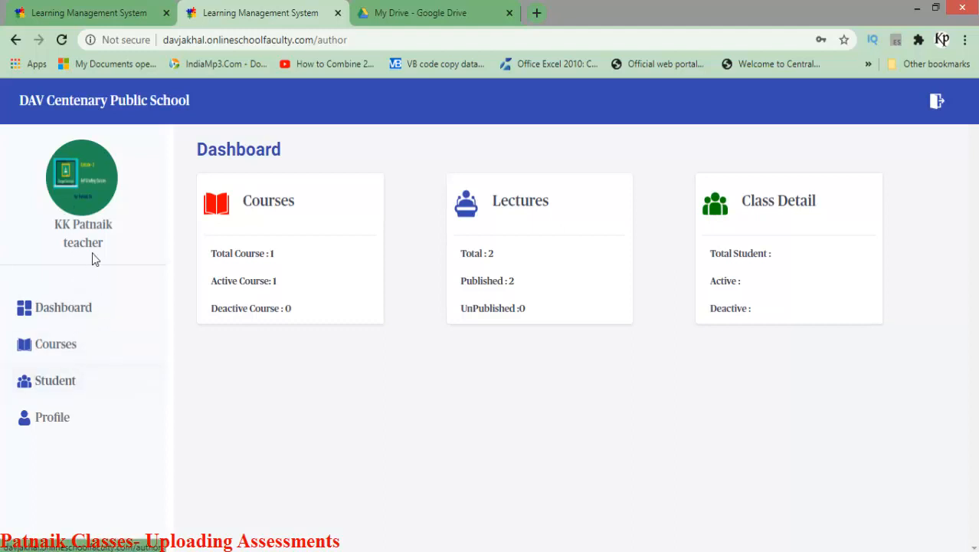
# Open the assessments of the English 9th course and start creating a new assessment
pyautogui.click(57, 352)
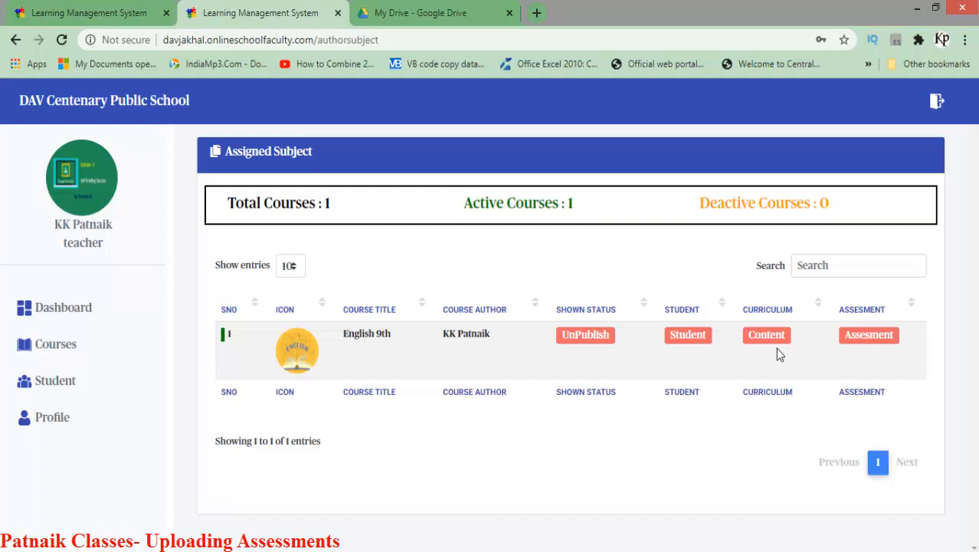
pyautogui.click(884, 344)
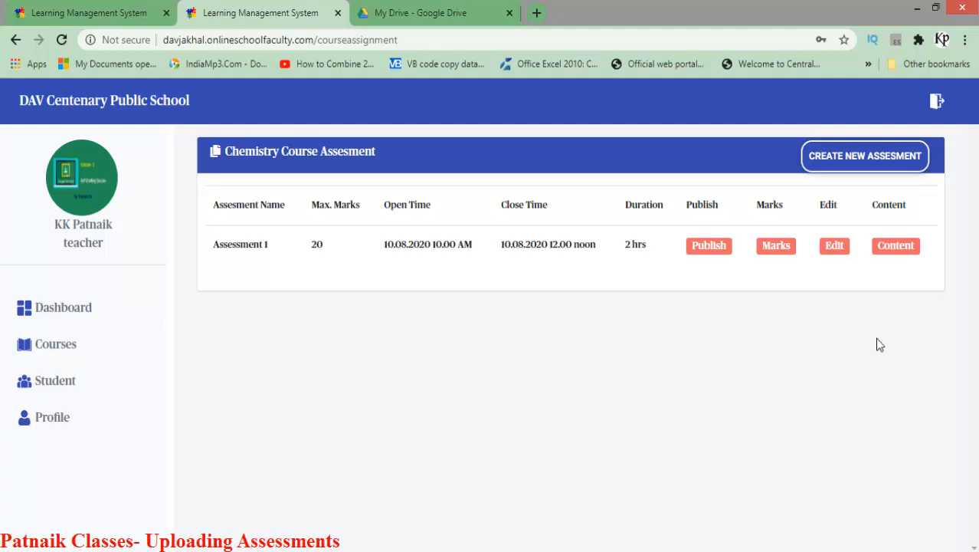
pyautogui.click(876, 168)
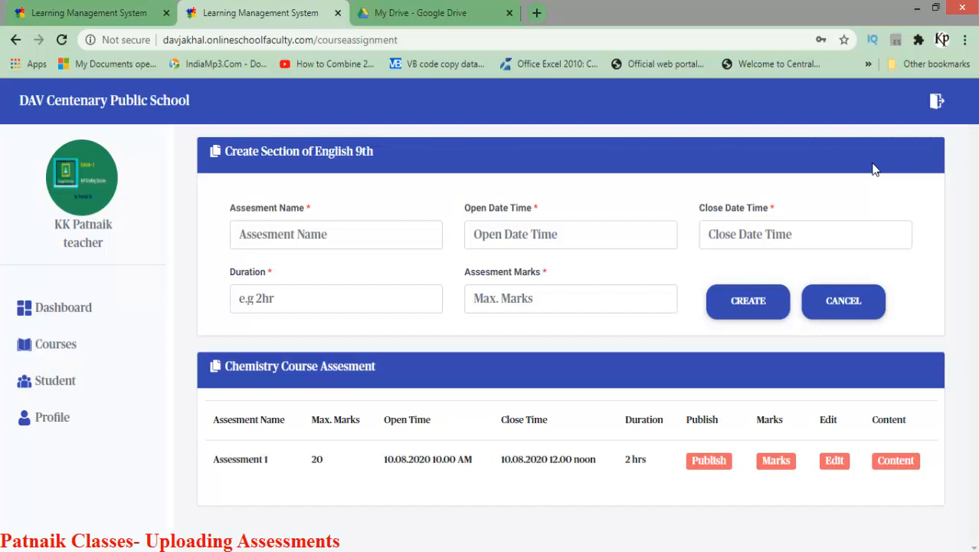
# Name the new assessment "Intro. to Computers" and set its open date and time to 10.08.2020 11.00 AM
pyautogui.click(349, 243)
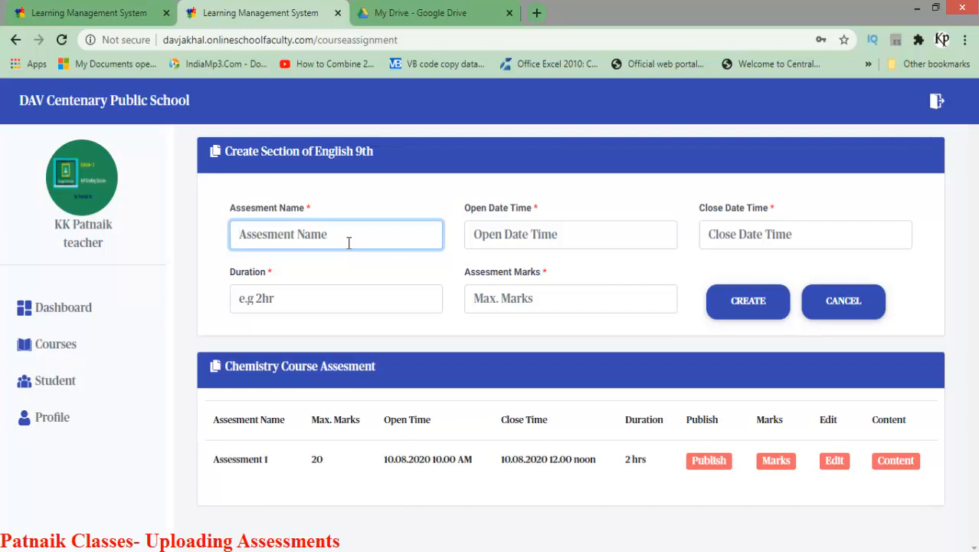
pyautogui.write('In')
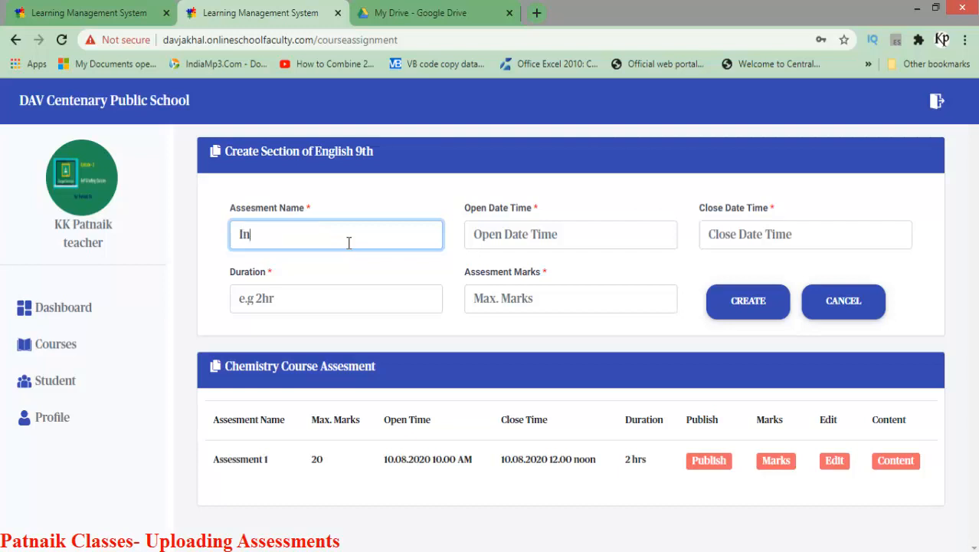
pyautogui.write('tro. to Computers')
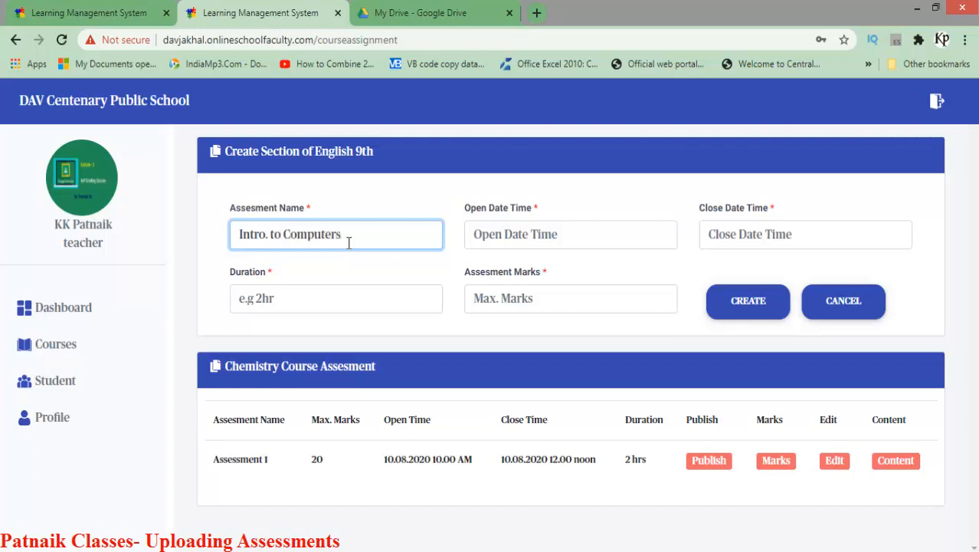
pyautogui.click(494, 246)
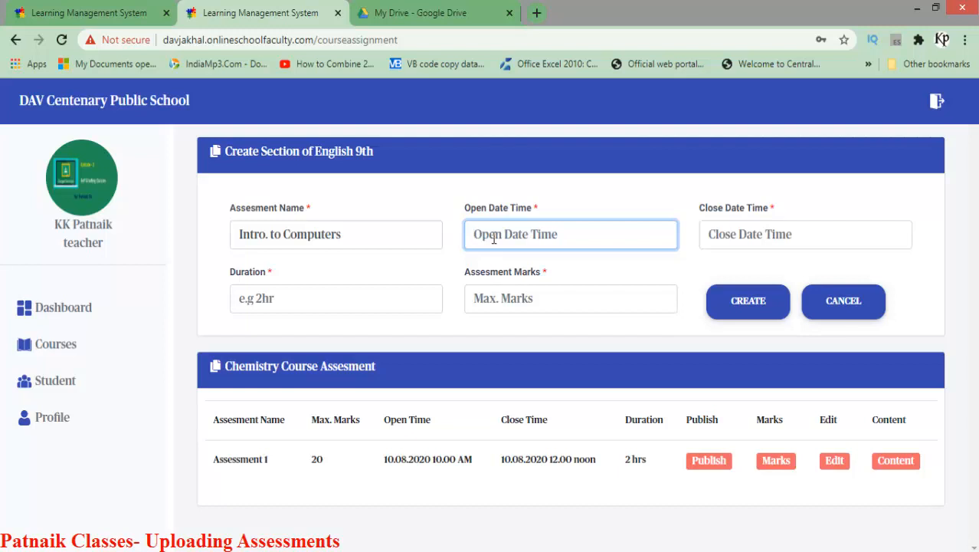
pyautogui.write('10')
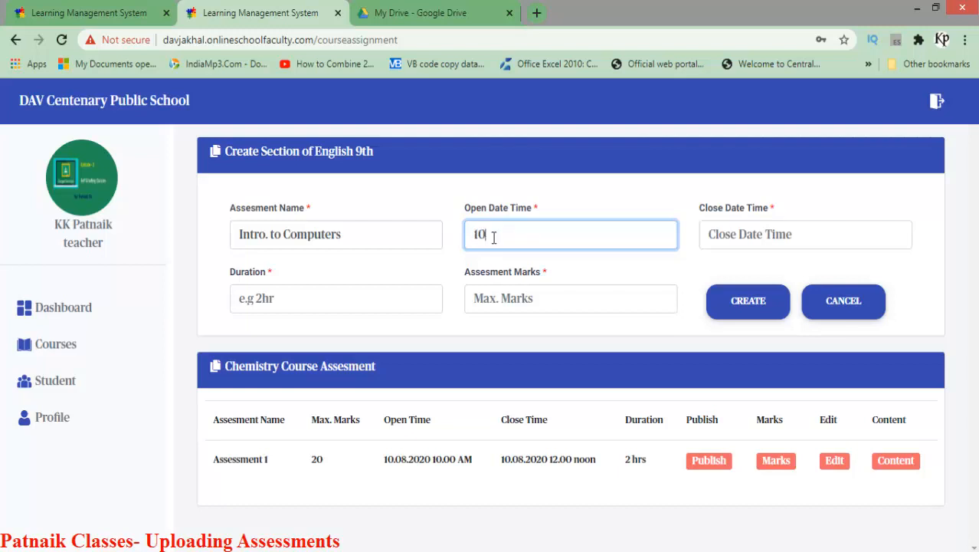
pyautogui.write('.08.2020 11.00')
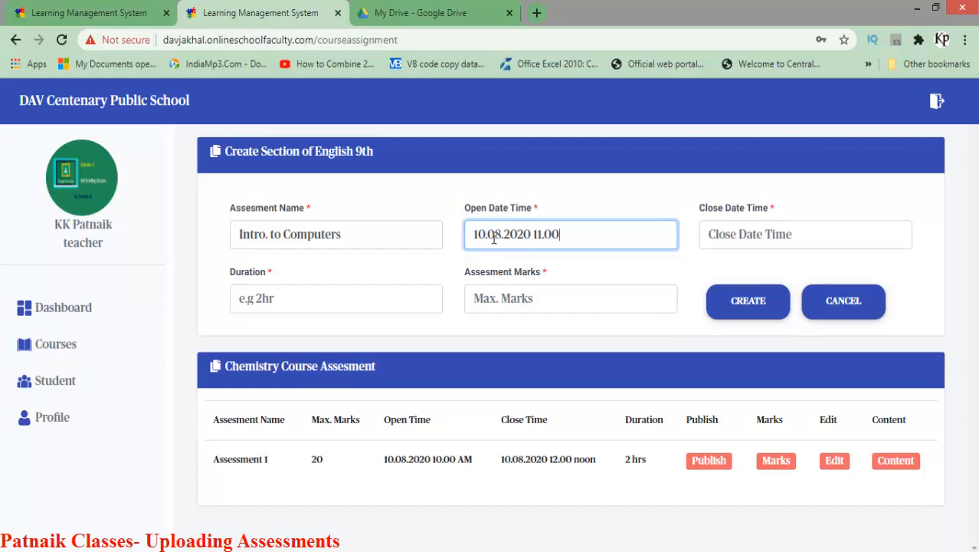
pyautogui.write(' AM')
# Set the assessment's close date and time to 10.08.2020 12.00 noon and its duration to 1 hr
pyautogui.click(728, 234)
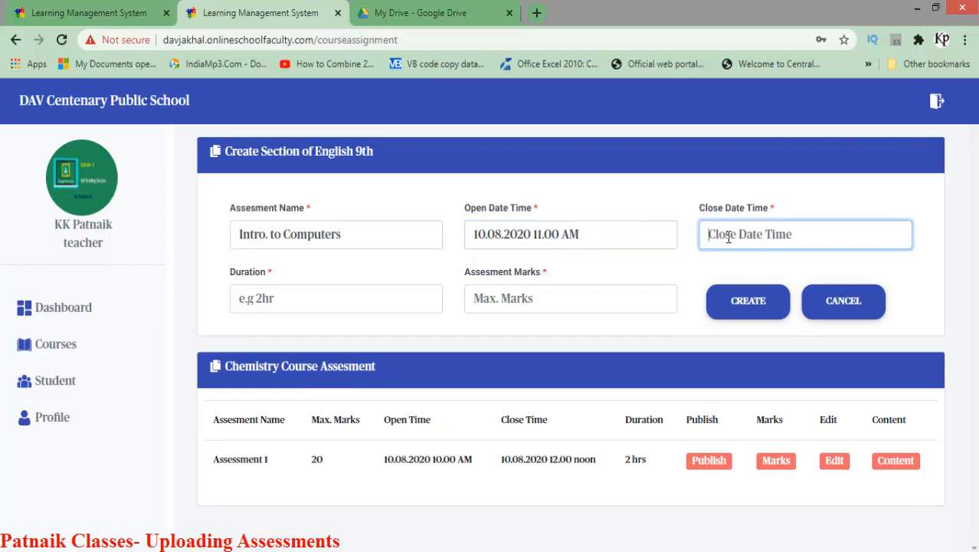
pyautogui.write('10.08.2020')
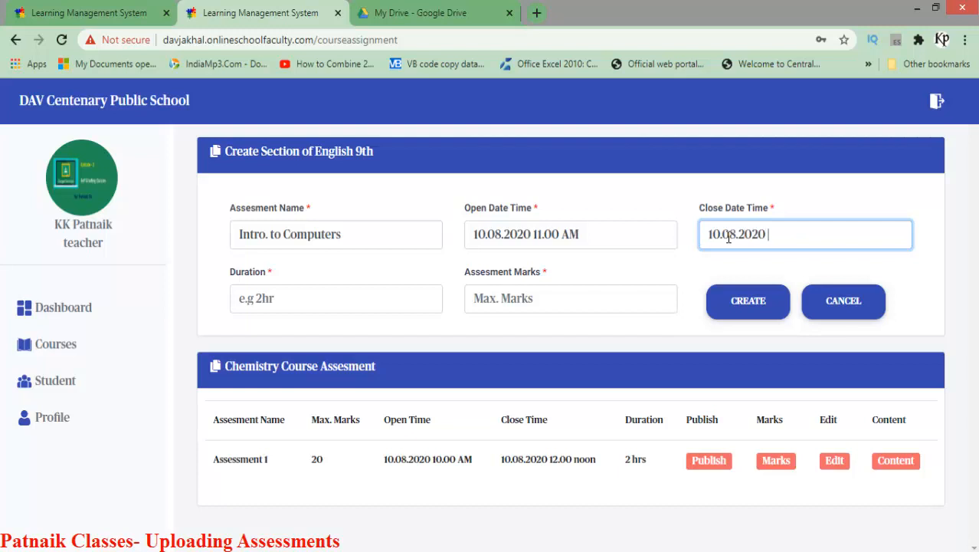
pyautogui.write(' 12.00 noon')
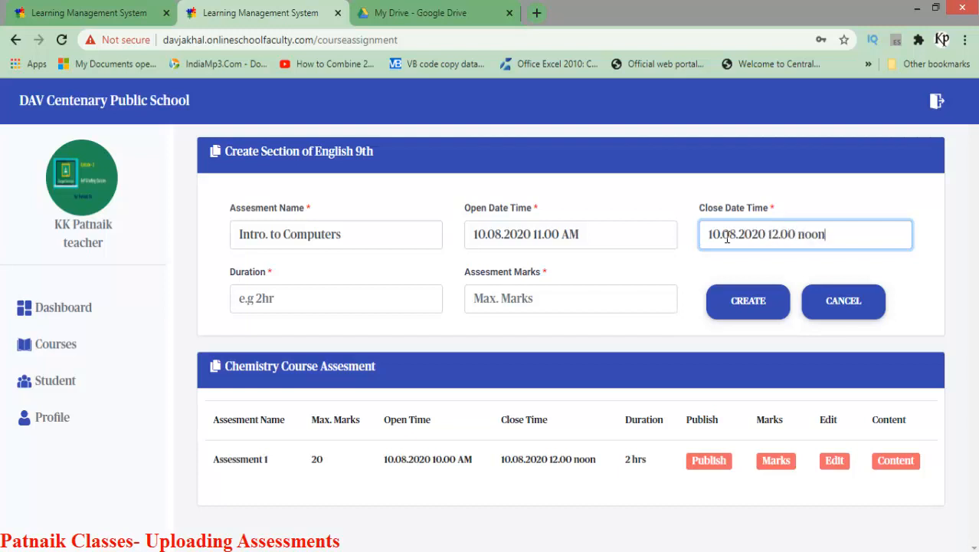
pyautogui.click(266, 310)
pyautogui.write('1')
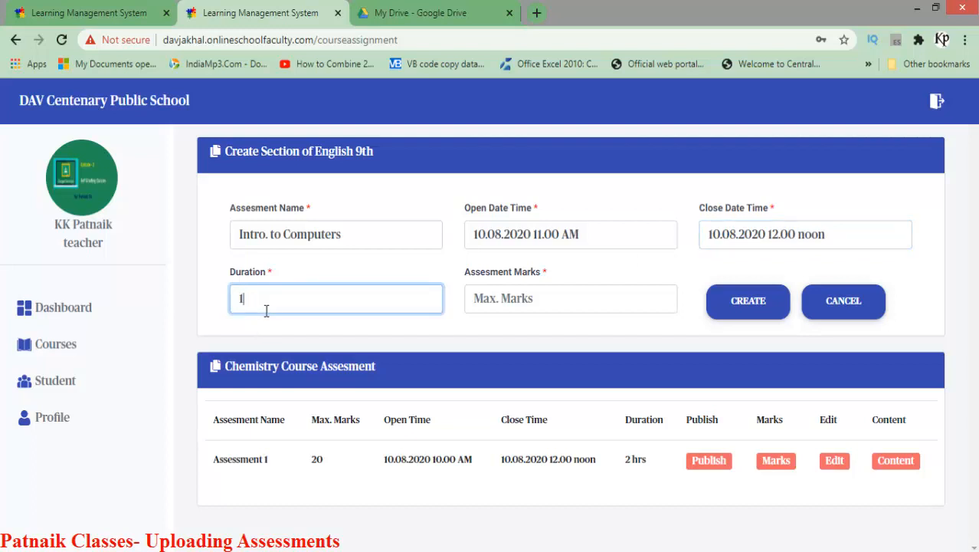
pyautogui.write(' hr.')
# Set the maximum marks to 30 and create the assessment, acknowledging the confirmation
pyautogui.click(521, 300)
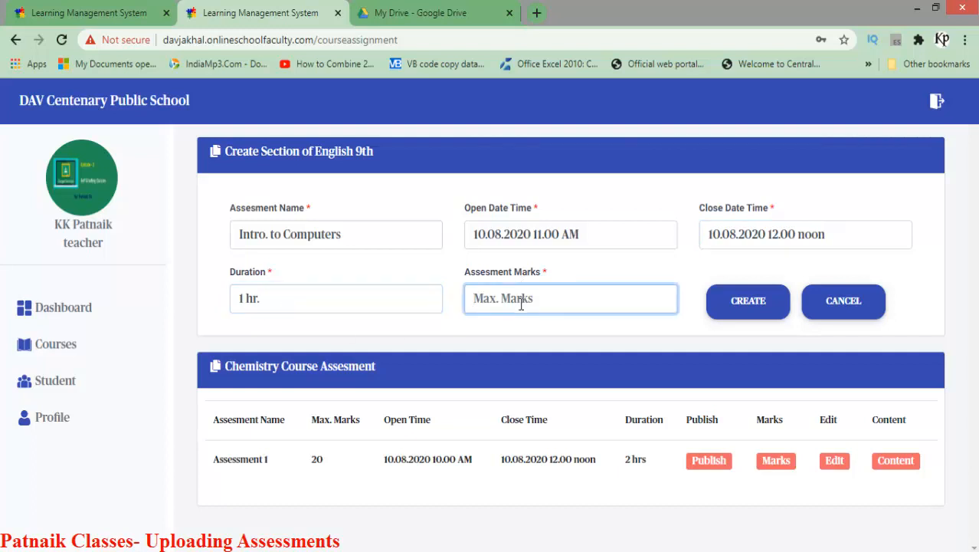
pyautogui.write('2')
pyautogui.press('BackSpace')
pyautogui.write('30')
pyautogui.click(746, 301)
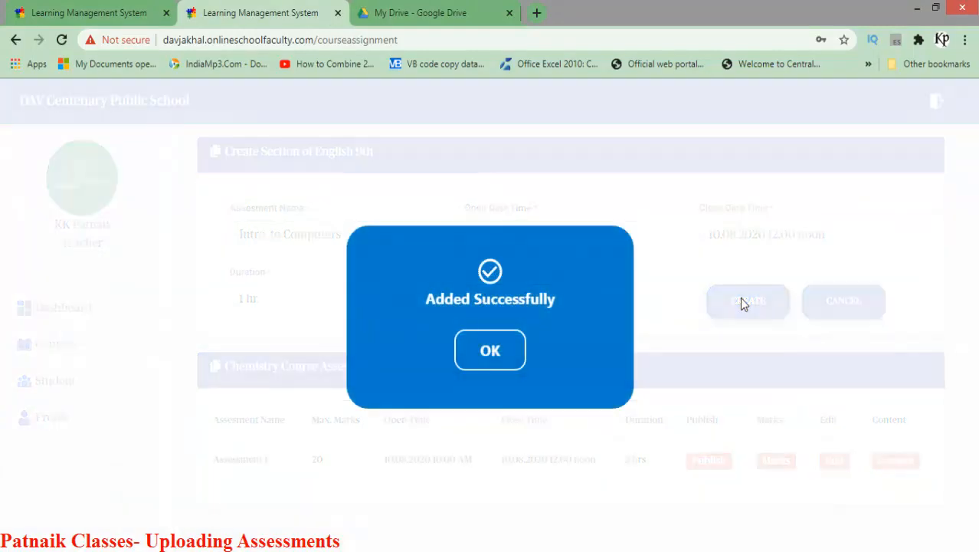
pyautogui.click(506, 356)
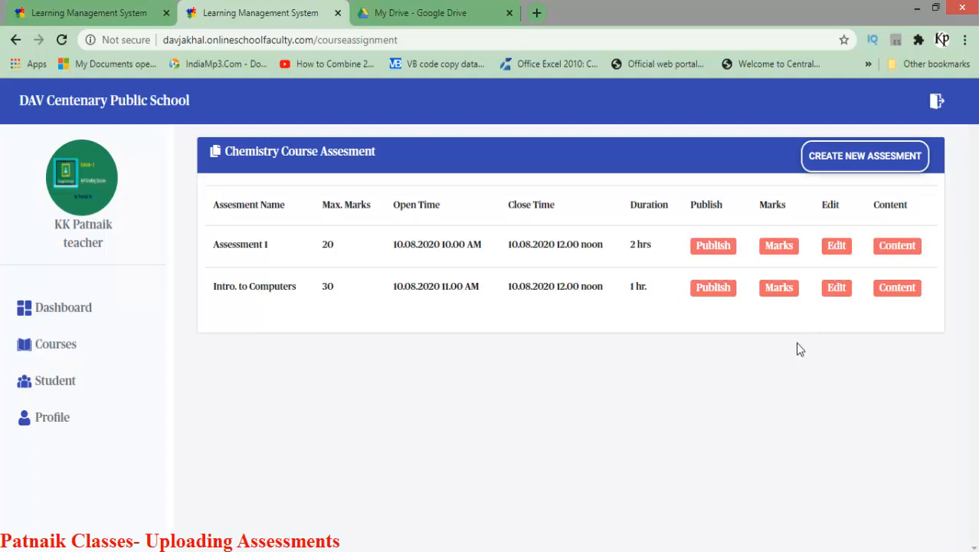
# Open the content of the Intro. to Computers assessment and start adding a Google link
pyautogui.click(902, 295)
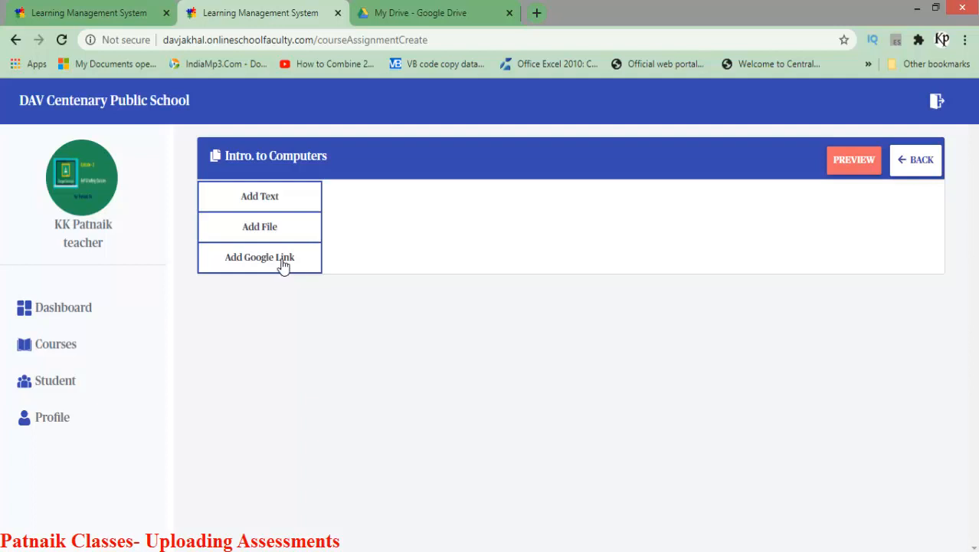
pyautogui.click(283, 262)
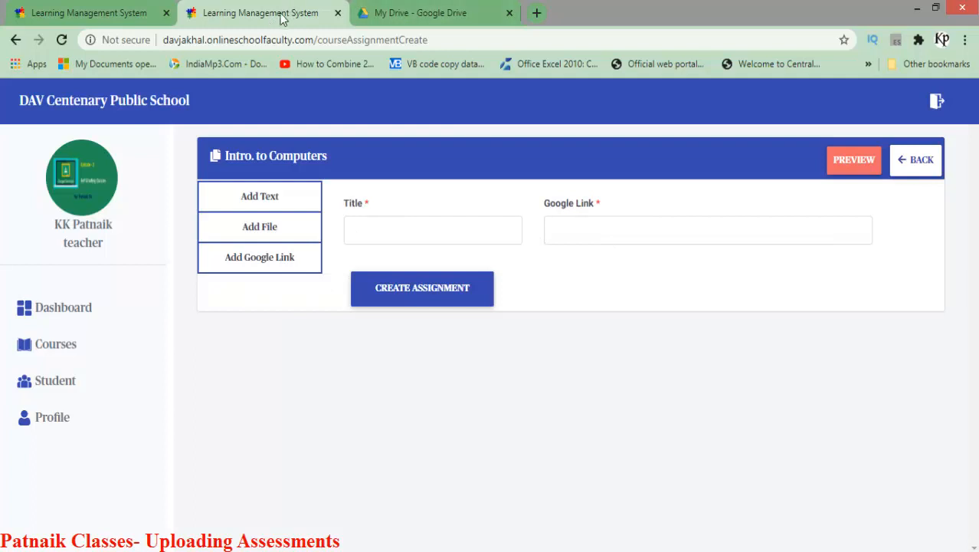
# Switch to Google Drive and open the Quiz-VIIIA form for editing
pyautogui.click(398, 16)
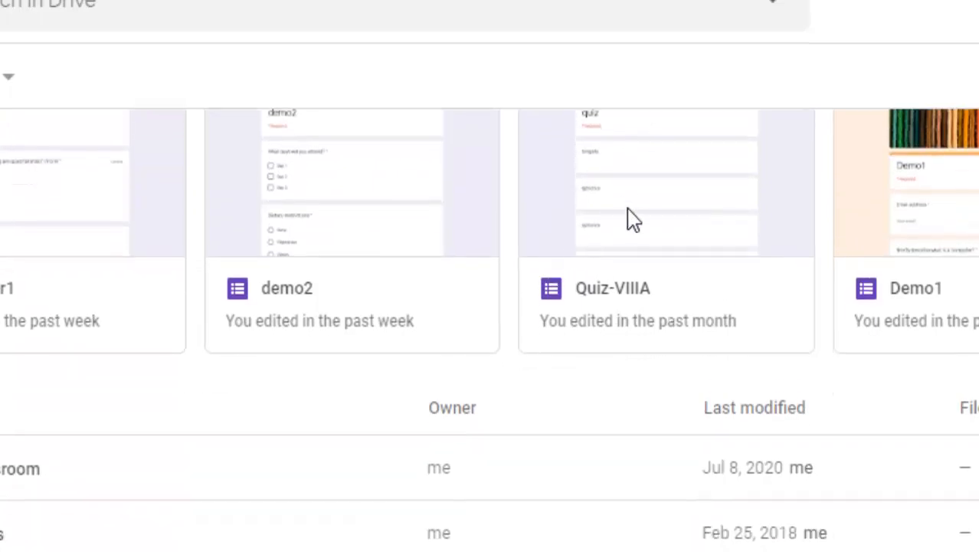
pyautogui.click(634, 195)
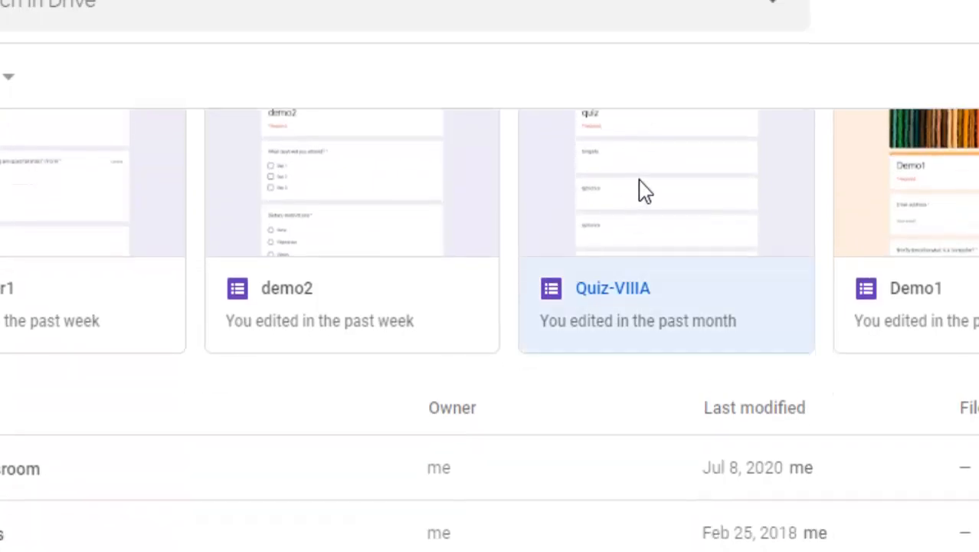
pyautogui.doubleClick(642, 191)
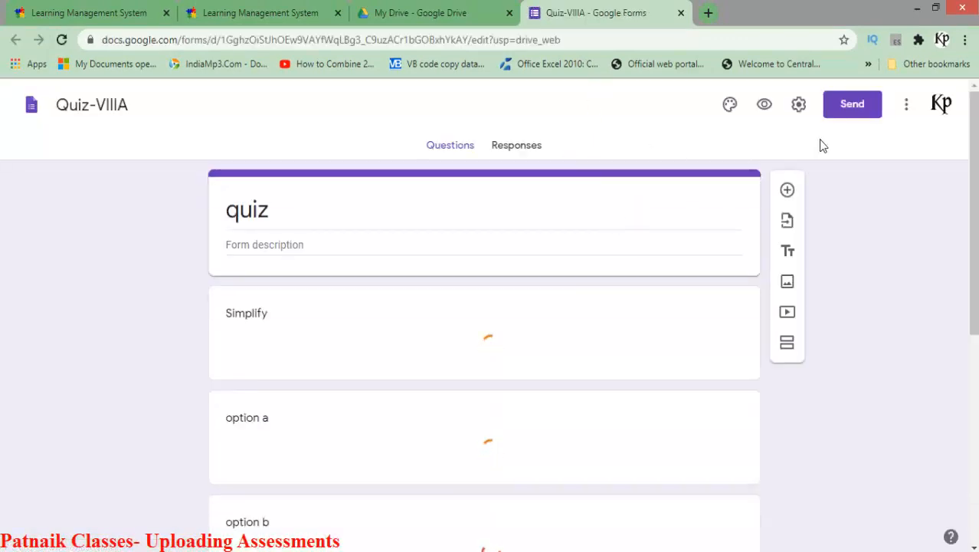
# Generate a shortened sharing link for the Quiz-VIIIA form and copy it
pyautogui.click(860, 107)
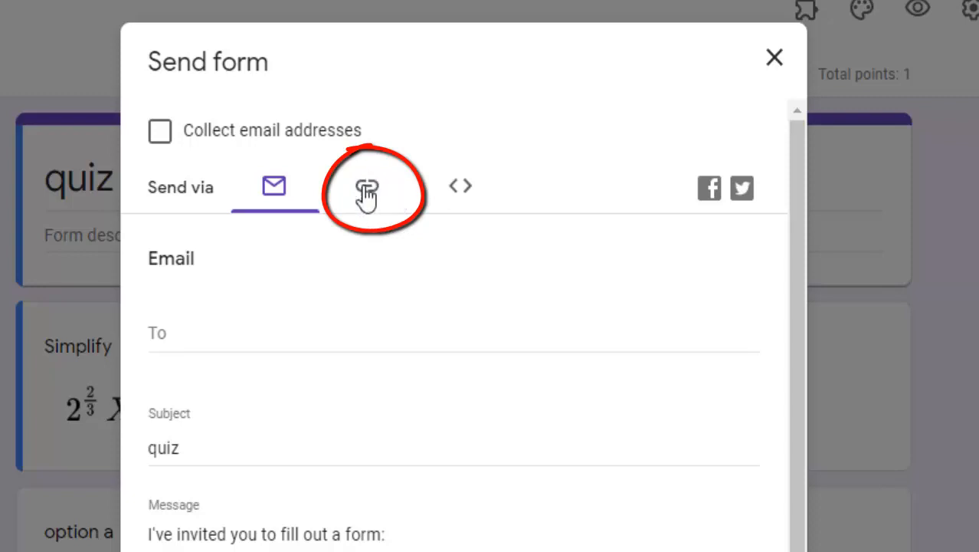
pyautogui.click(369, 192)
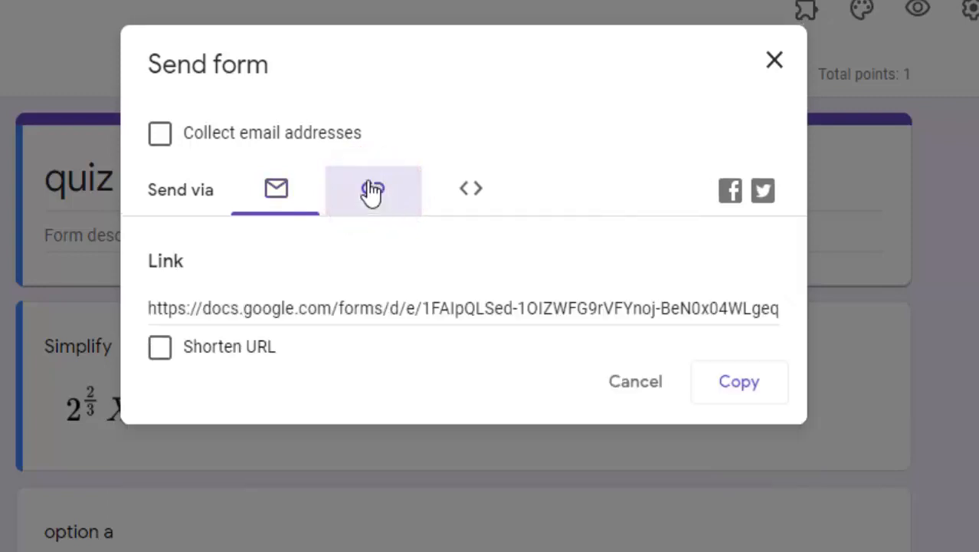
pyautogui.click(161, 349)
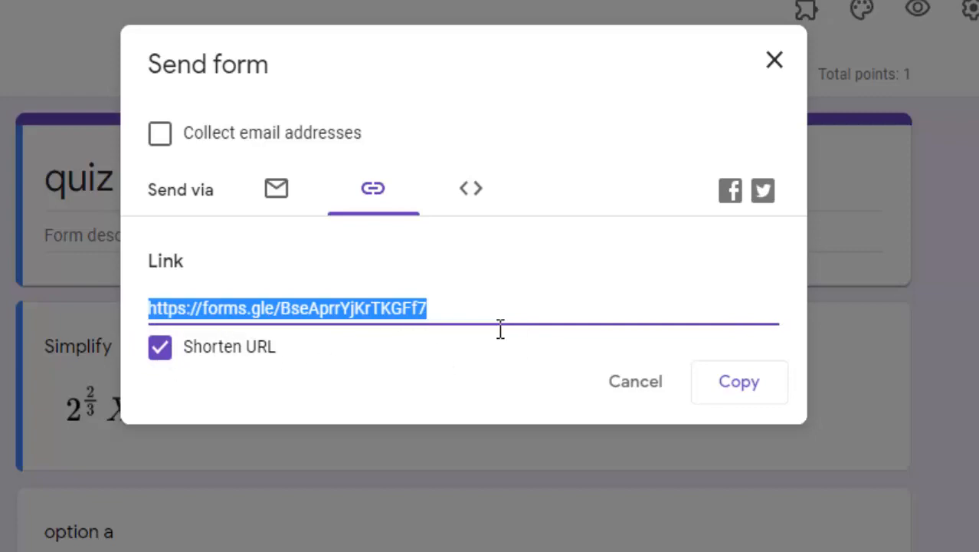
pyautogui.click(757, 387)
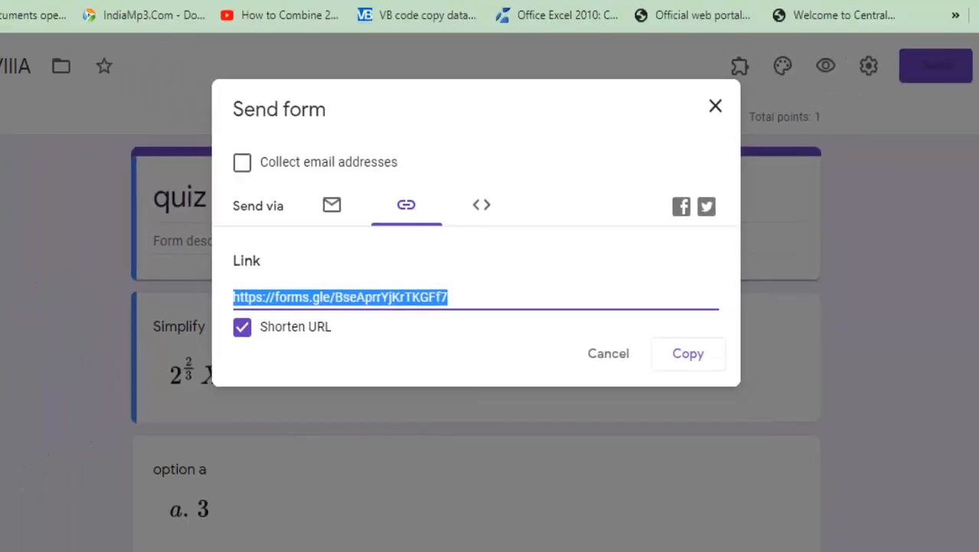
# Back in the school portal, create the Google link assignment with the copied form link and the title "Intro. to computers"
pyautogui.click(270, 14)
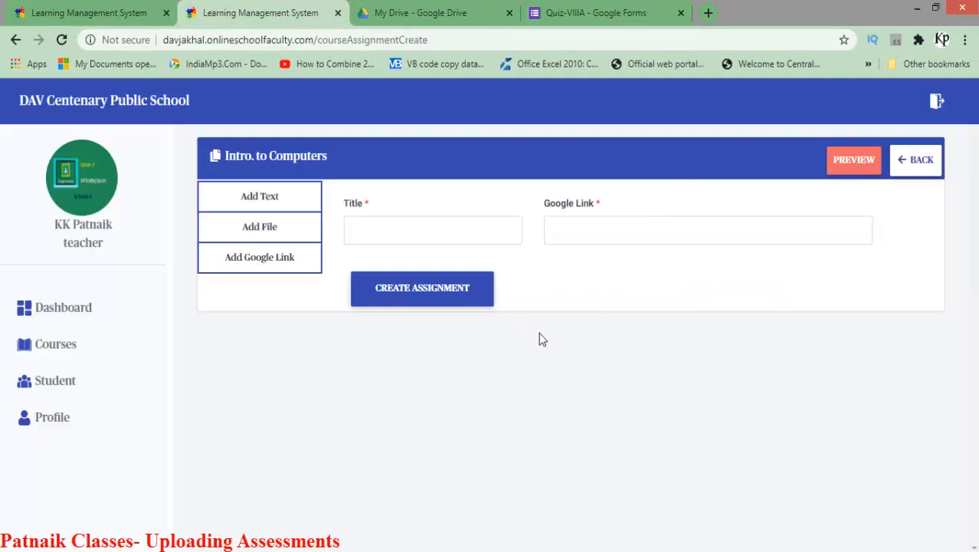
pyautogui.click(578, 232)
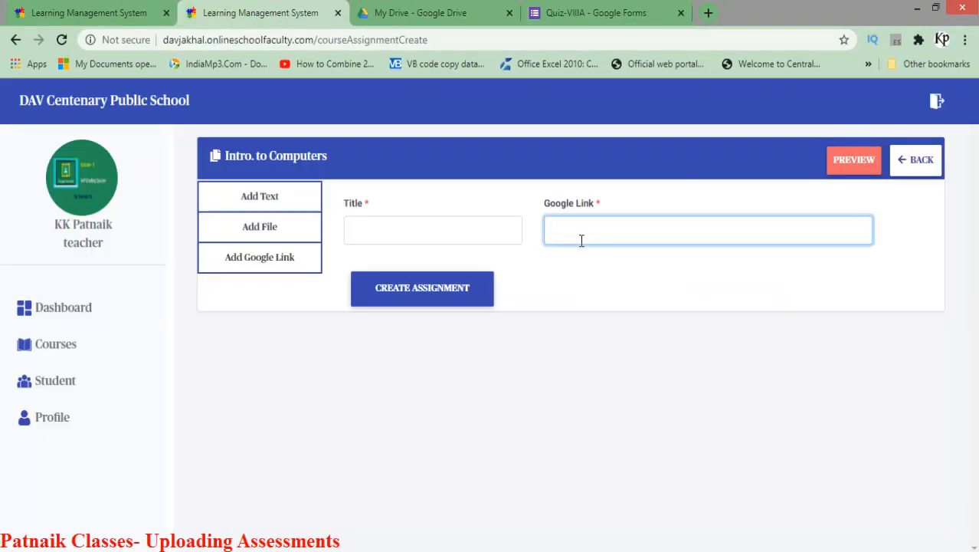
pyautogui.hotkey('ctrl', 'v')
pyautogui.click(420, 238)
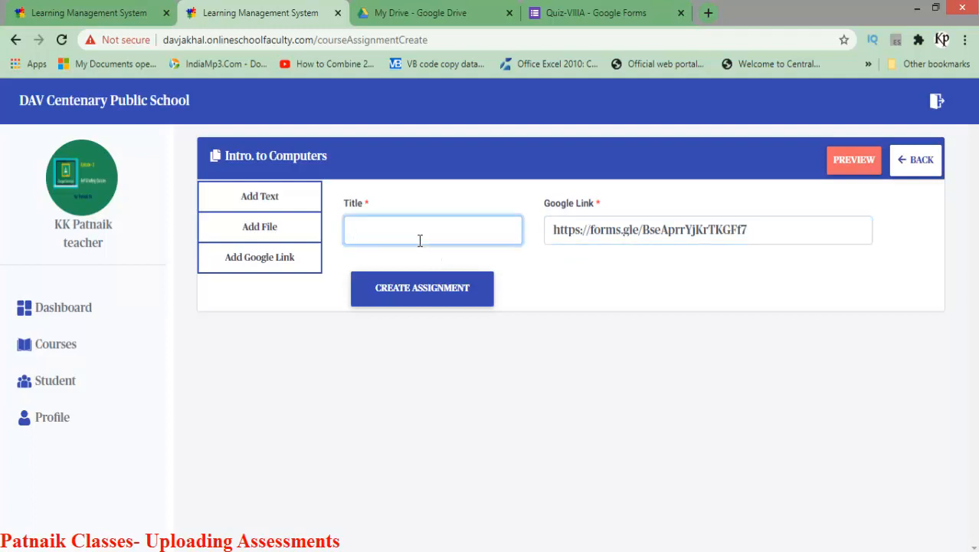
pyautogui.write('Intro. to computers')
pyautogui.click(443, 304)
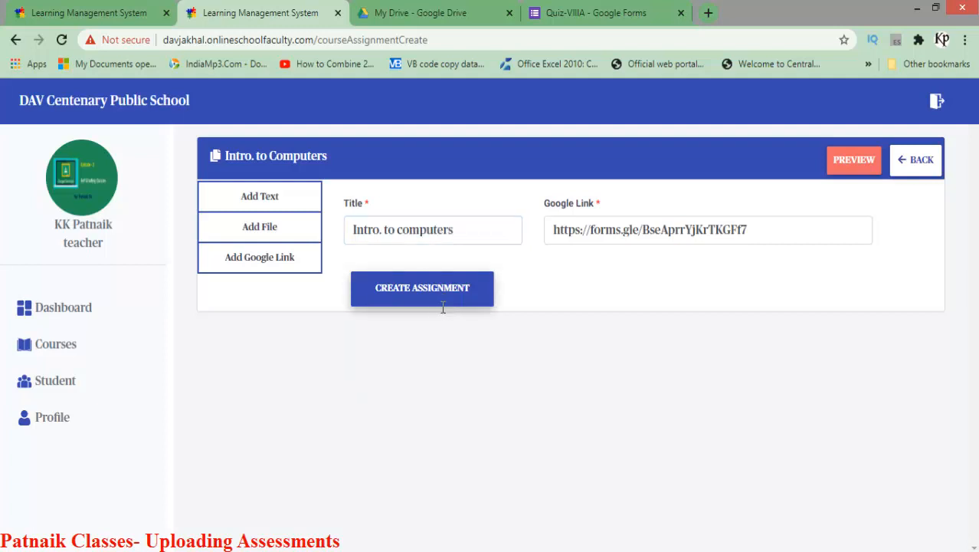
pyautogui.click(493, 360)
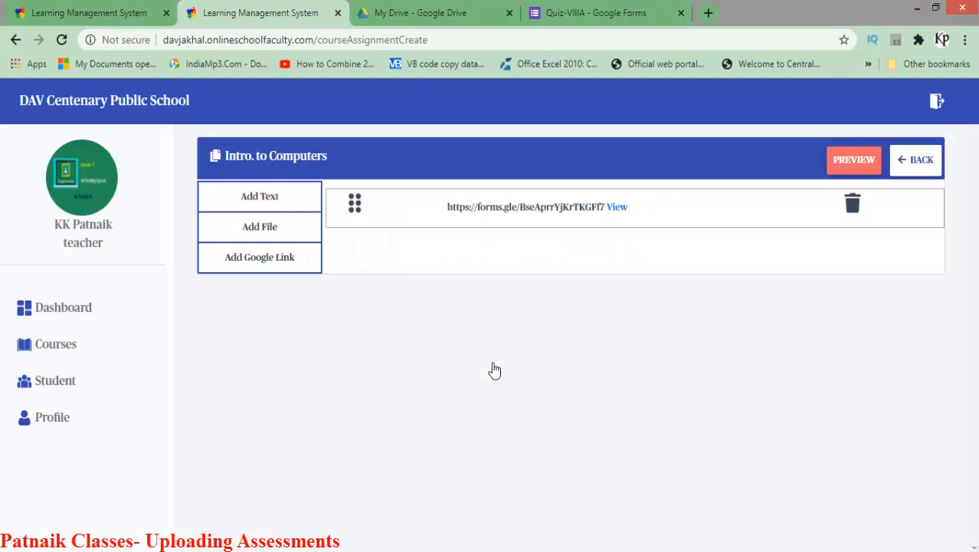
# Close the Quiz-VIIIA form editor, view the quiz through the assignment's added link, and return to the assessment content
pyautogui.click(680, 12)
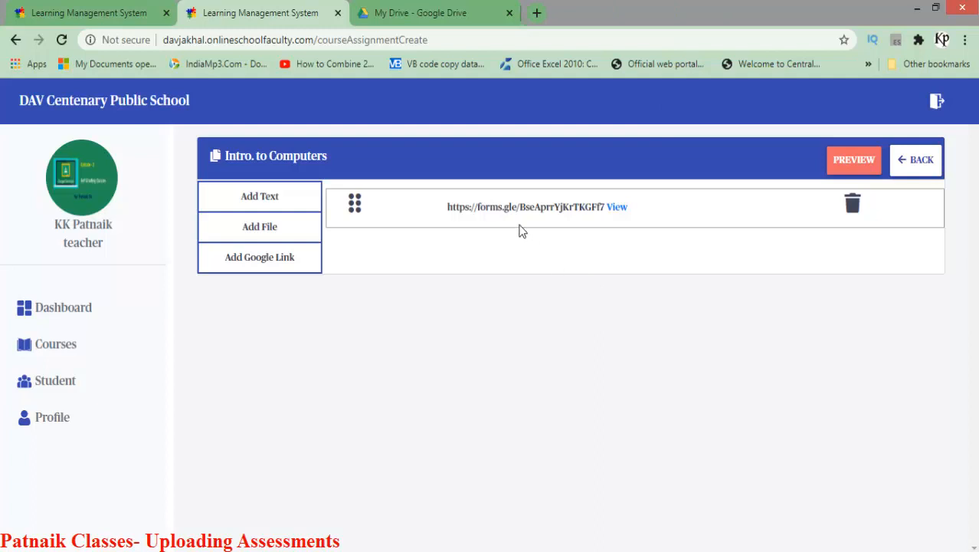
pyautogui.click(617, 209)
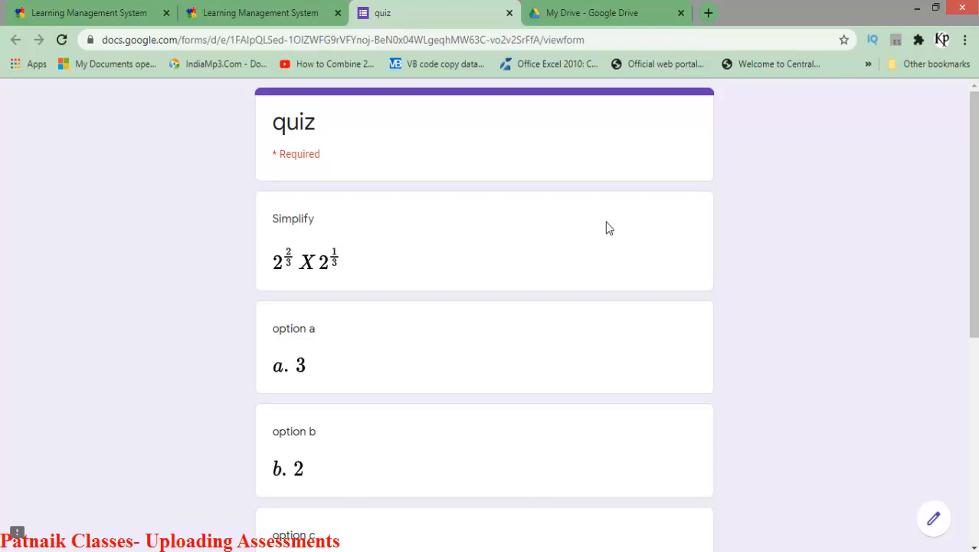
pyautogui.click(509, 14)
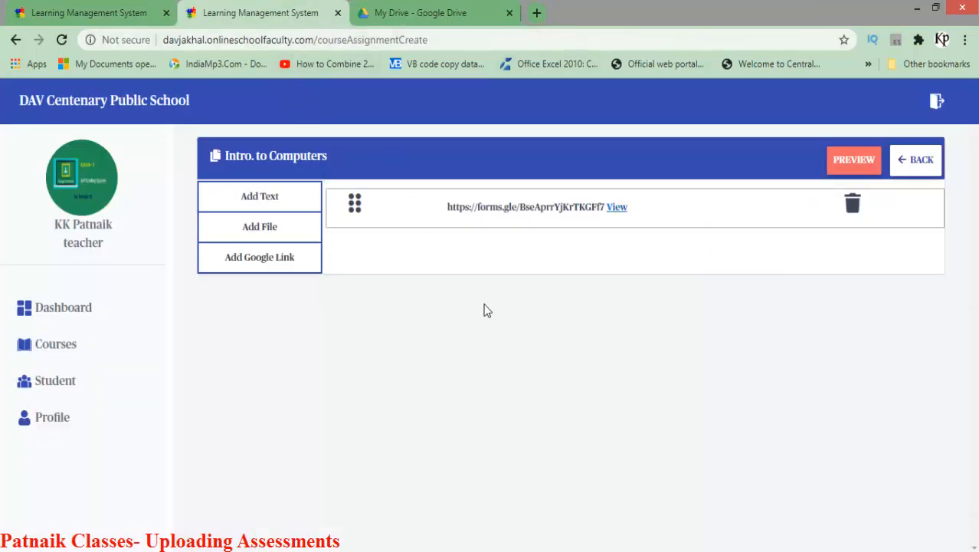